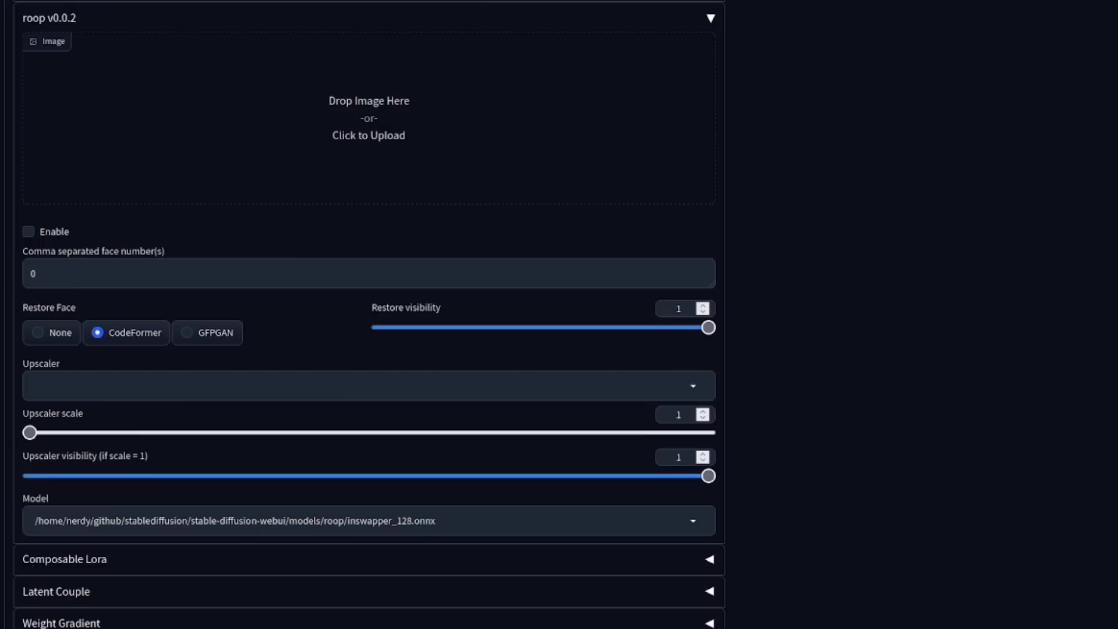
Show the Extensions page's Available list from the default extension index.
left_click_drag(649, 100, 356, 120)
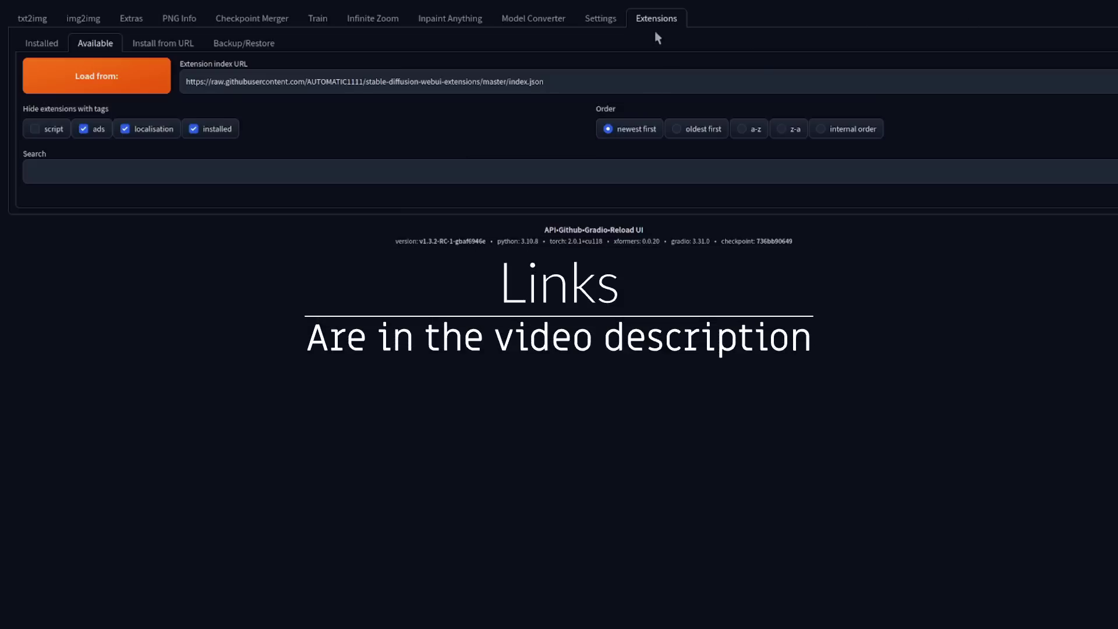
Load the available extensions list, install sd-webui-roop, and go to the Installed list.
left_click(110, 78)
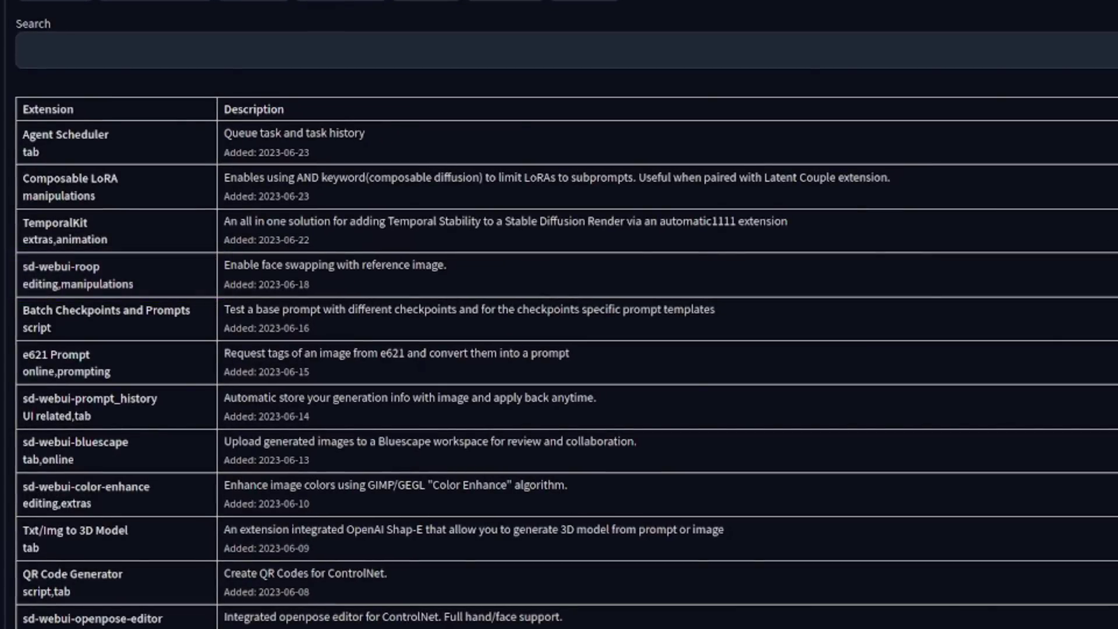
left_click(1050, 276)
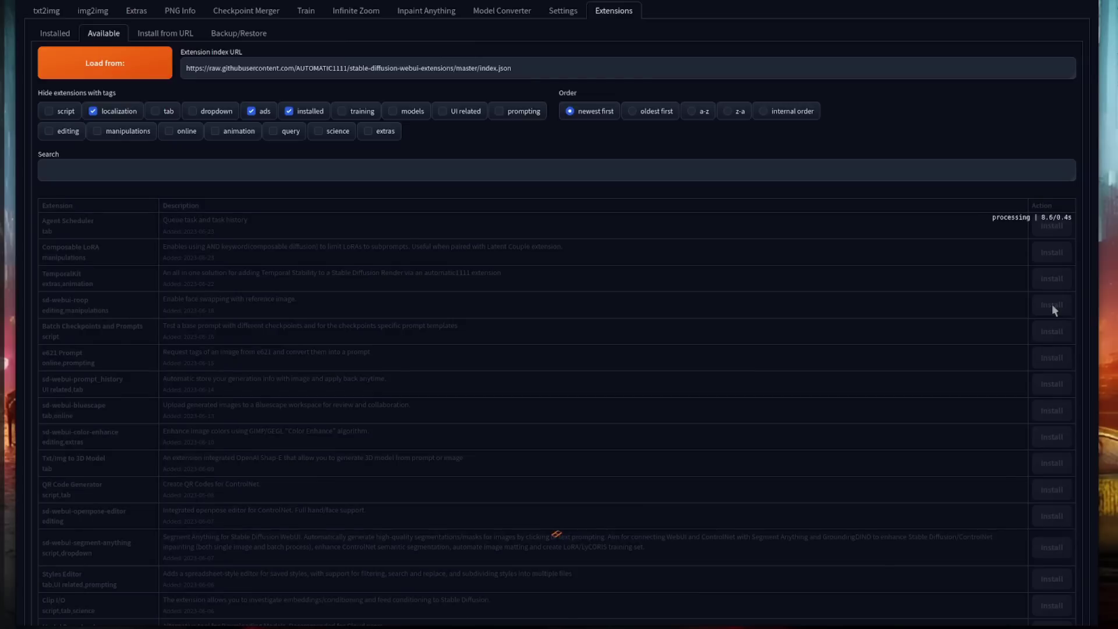
left_click(55, 35)
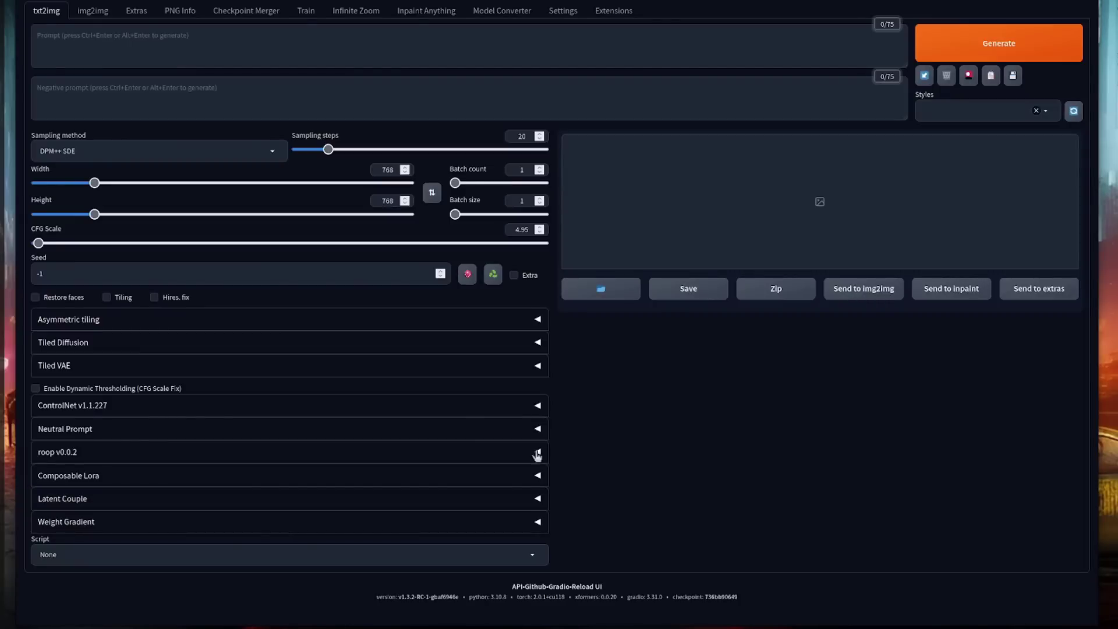
Expand the new roop v0.0.2 face-swap section in txt2img to check it.
left_click(537, 455)
scroll(407, 314, "down", 3)
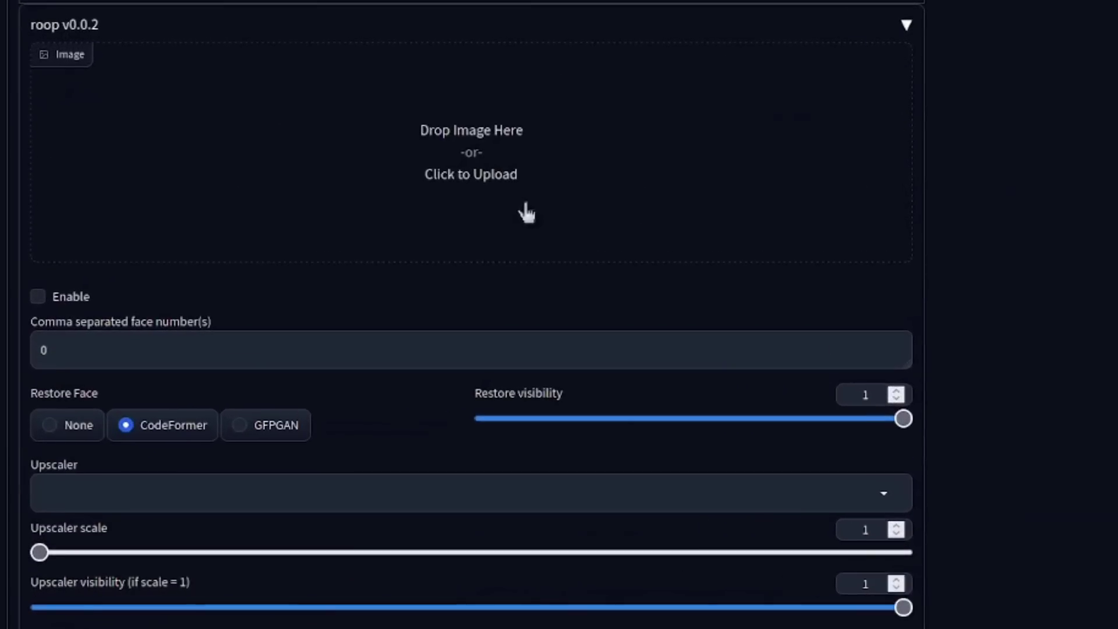
scroll(466, 233, "up", 3)
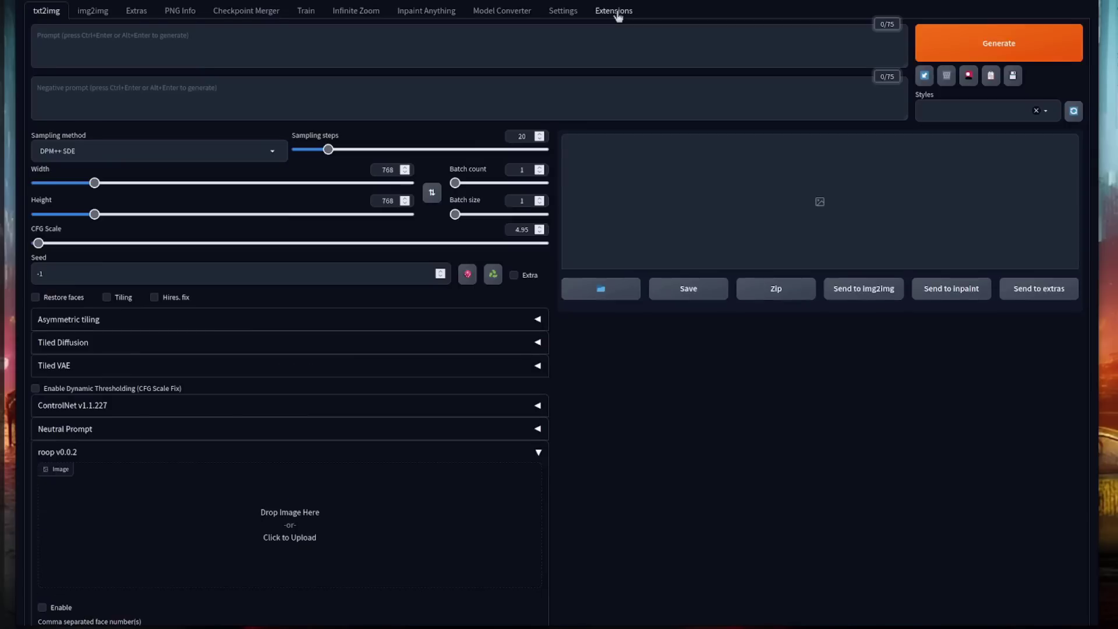
Read the sd-webui-roop README's Installation, Usage and Tips sections on GitHub.
left_click(616, 12)
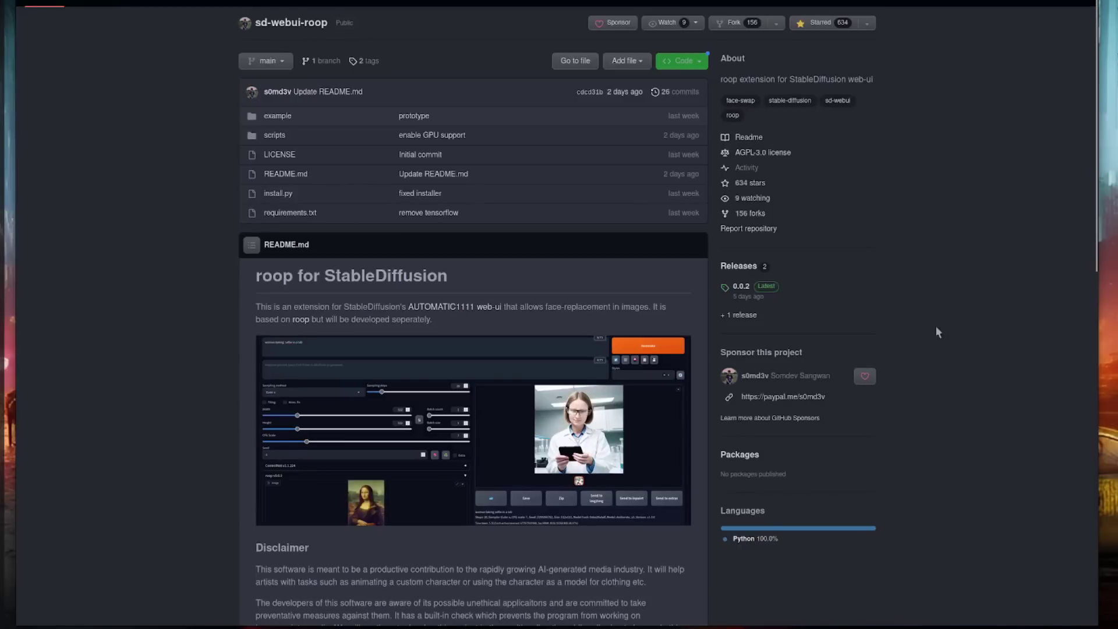
scroll(913, 308, "down", 4)
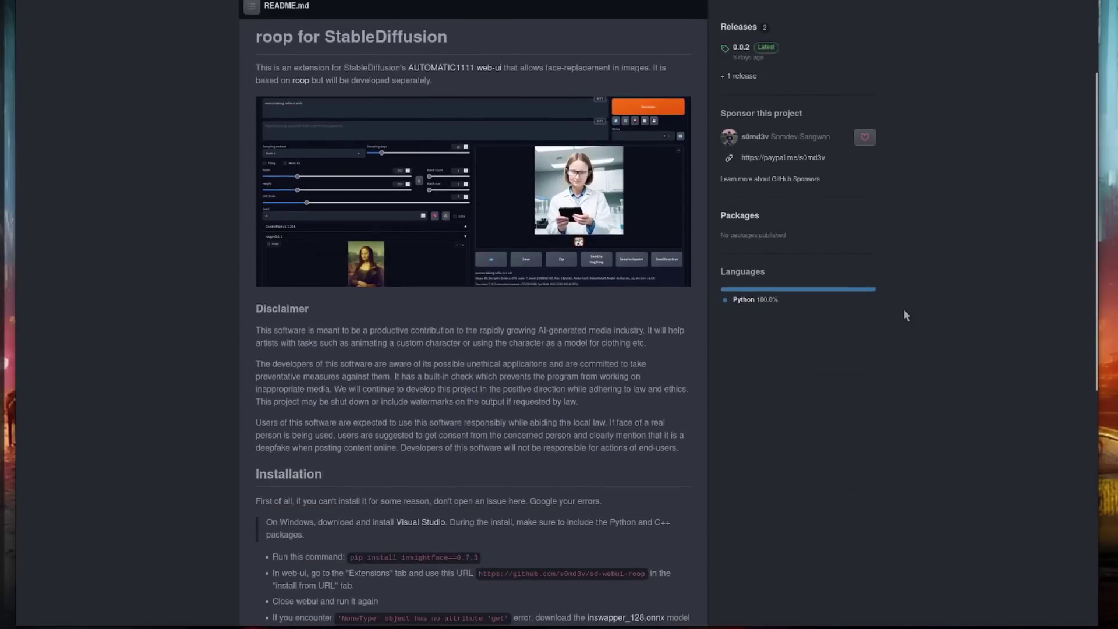
scroll(904, 310, "down", 5)
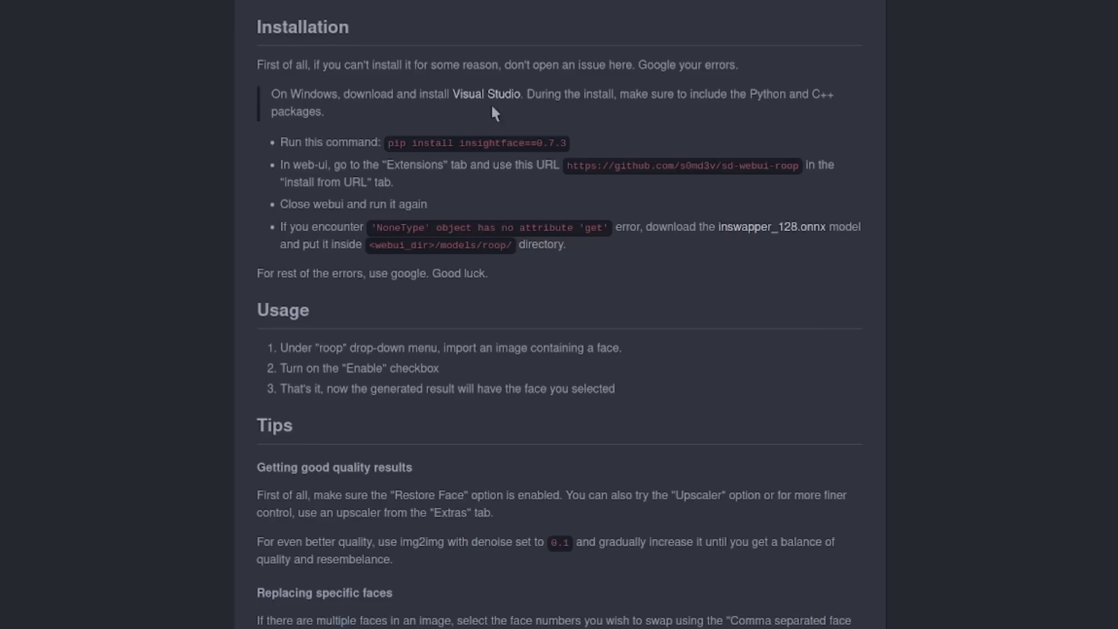
scroll(490, 102, "down", 5)
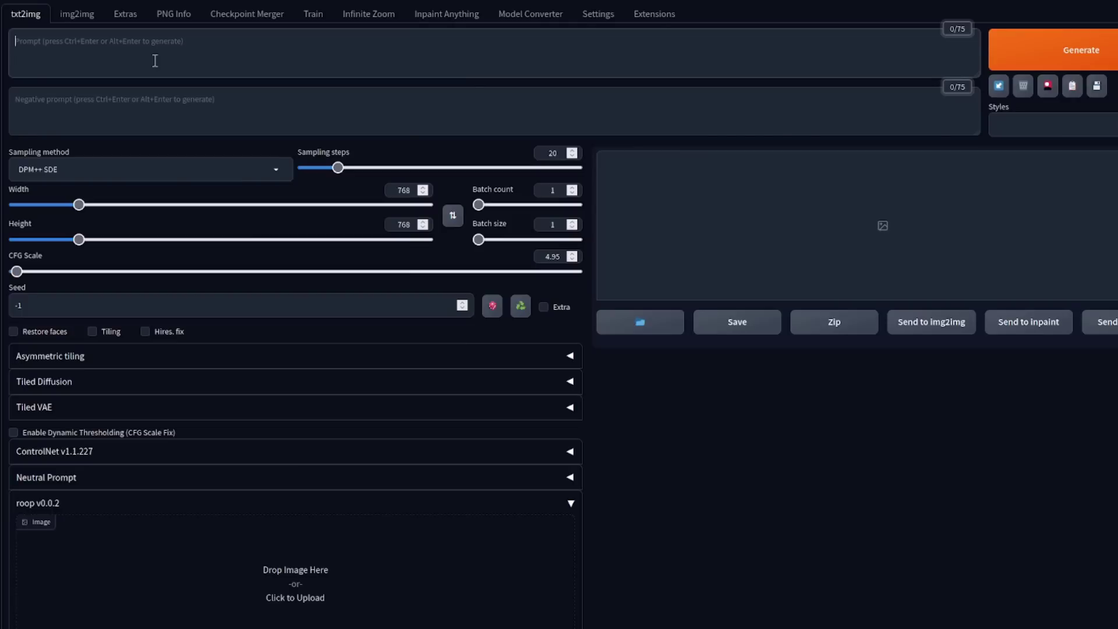
Paste the saved generation parameters, apply them, and generate the sorceress portrait.
key("ctrl+v")
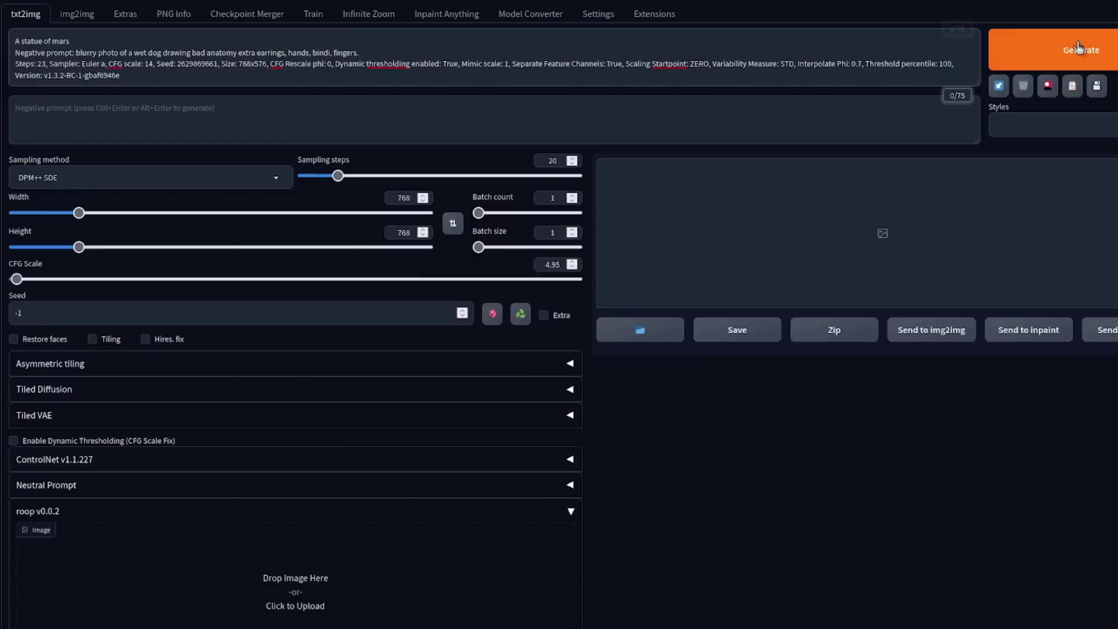
left_click(997, 86)
key("ctrl+Return")
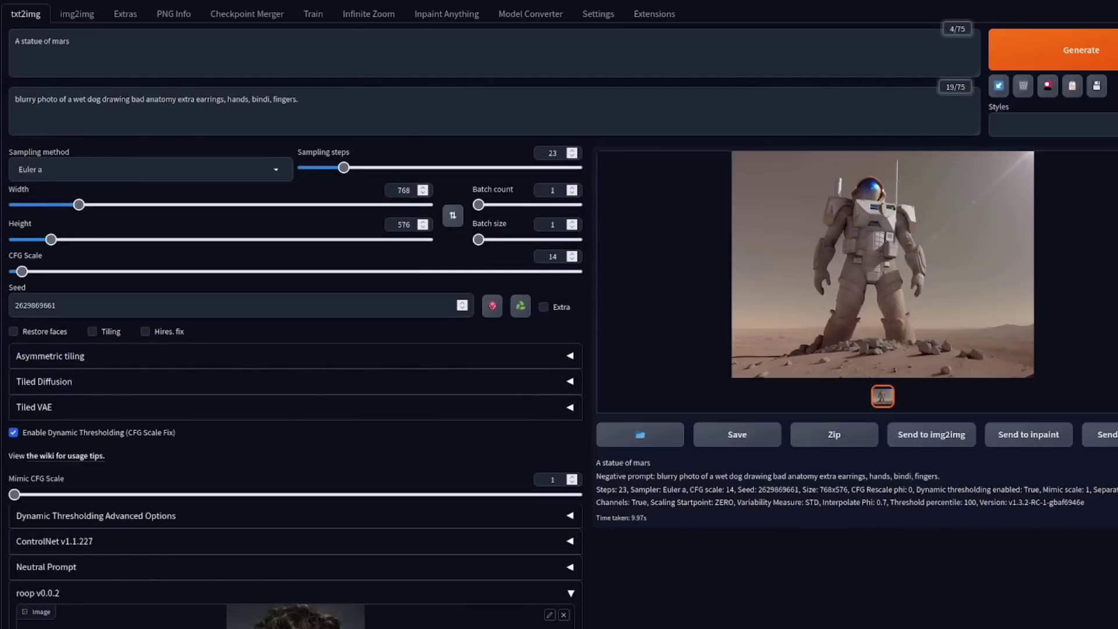
Review the generated portrait and check roop's log in the terminal.
scroll(314, 442, "down", 3)
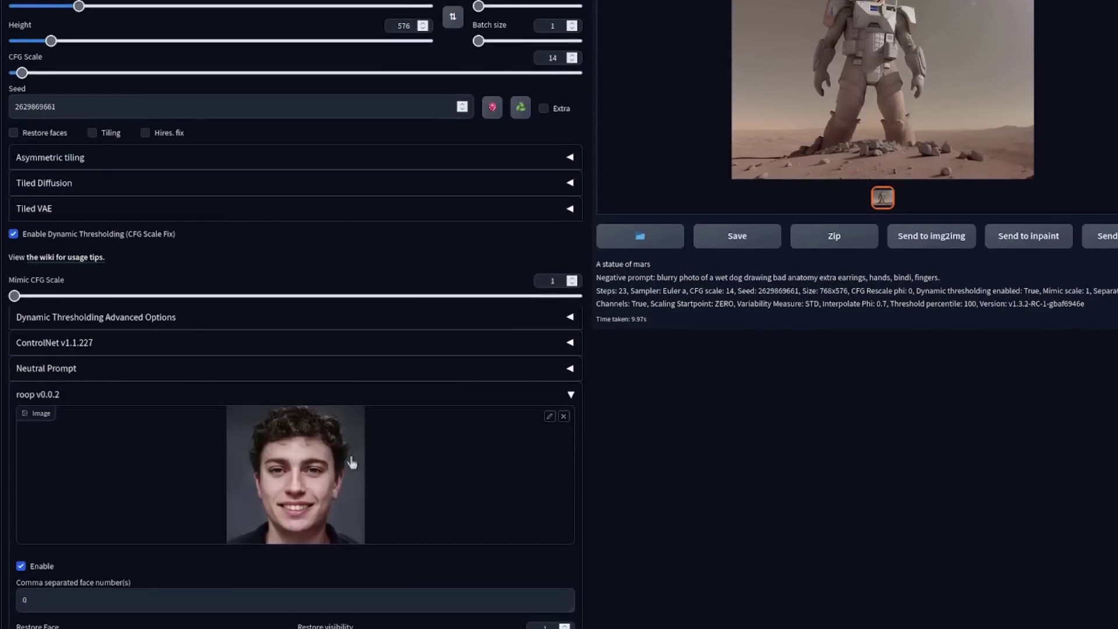
scroll(844, 574, "up", 2)
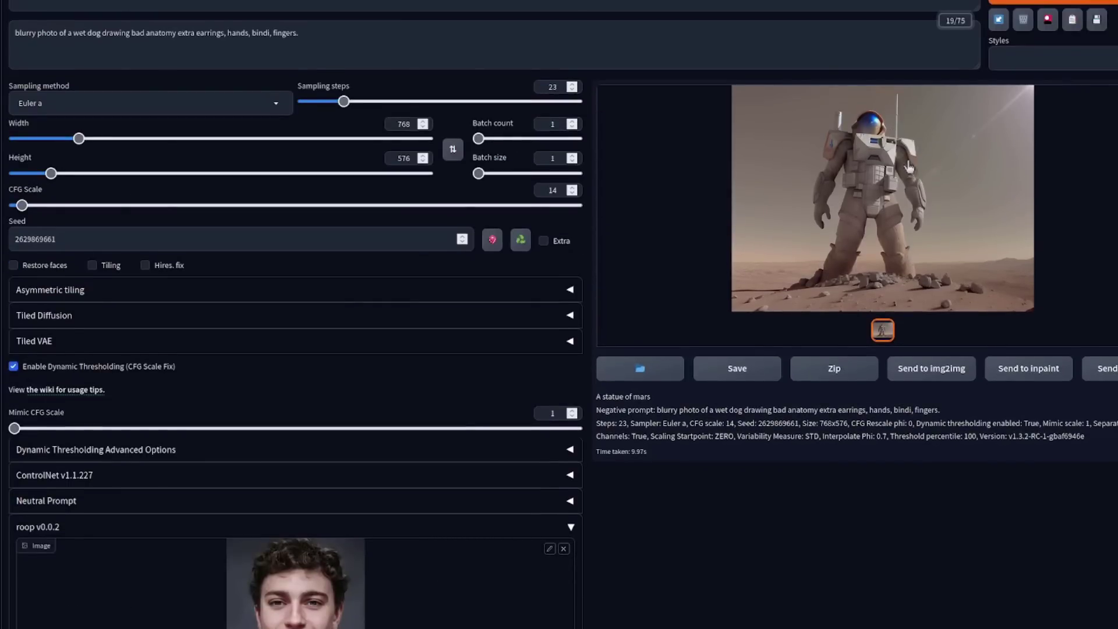
key("alt+Tab")
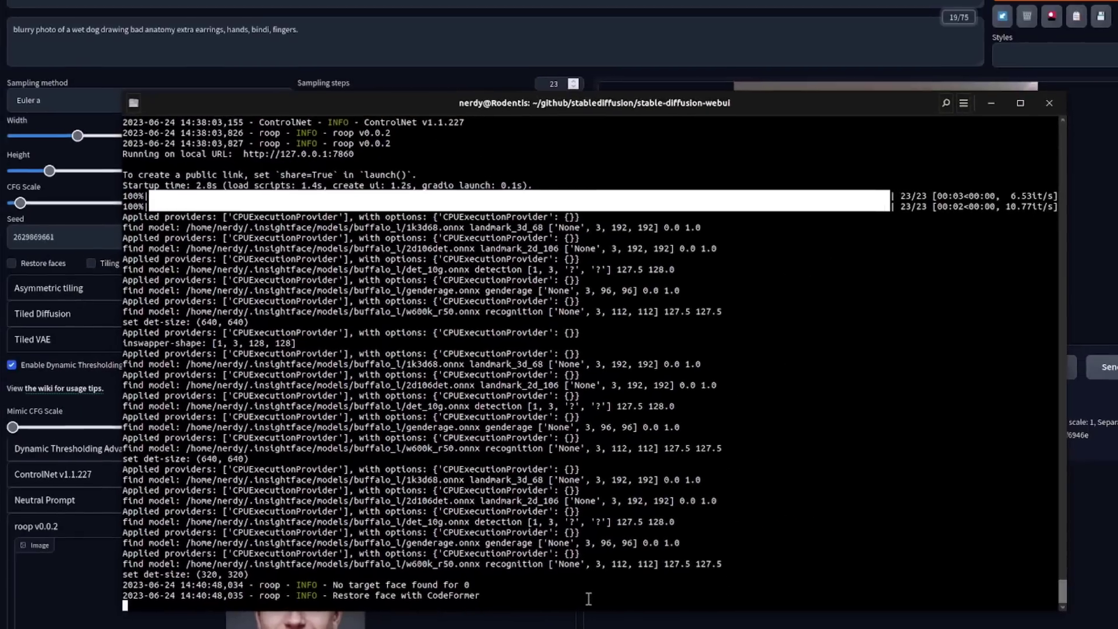
key("alt+Tab")
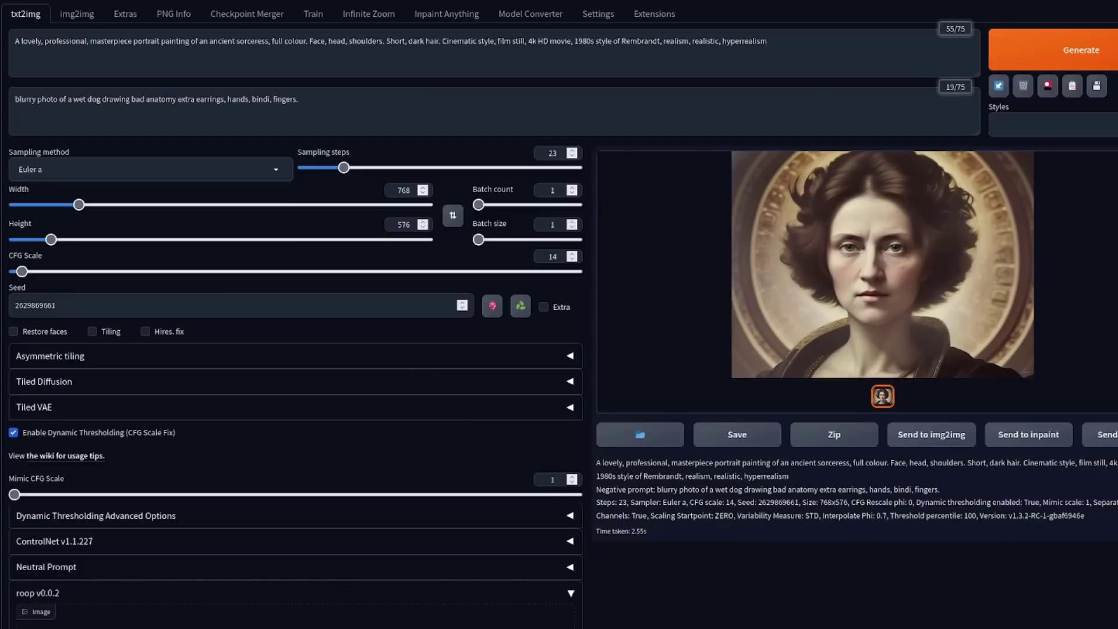
Load the angel portrait as roop's reference face, enable it, and regenerate the sorceress.
scroll(379, 253, "down", 7)
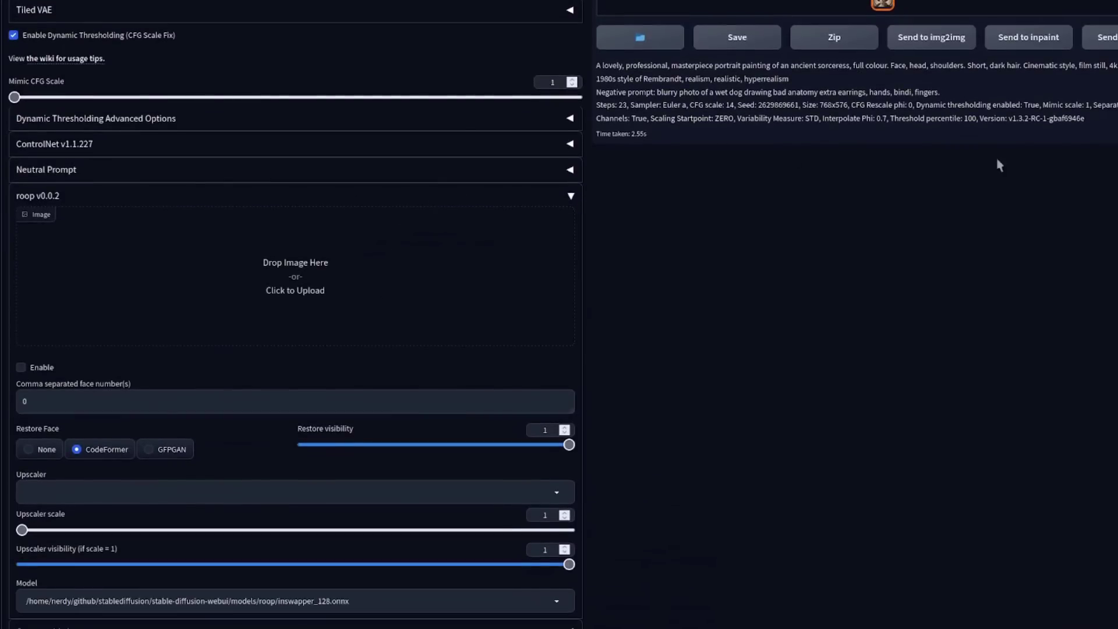
left_click_drag(532, 350, 338, 270)
left_click(44, 367)
scroll(844, 528, "up", 7)
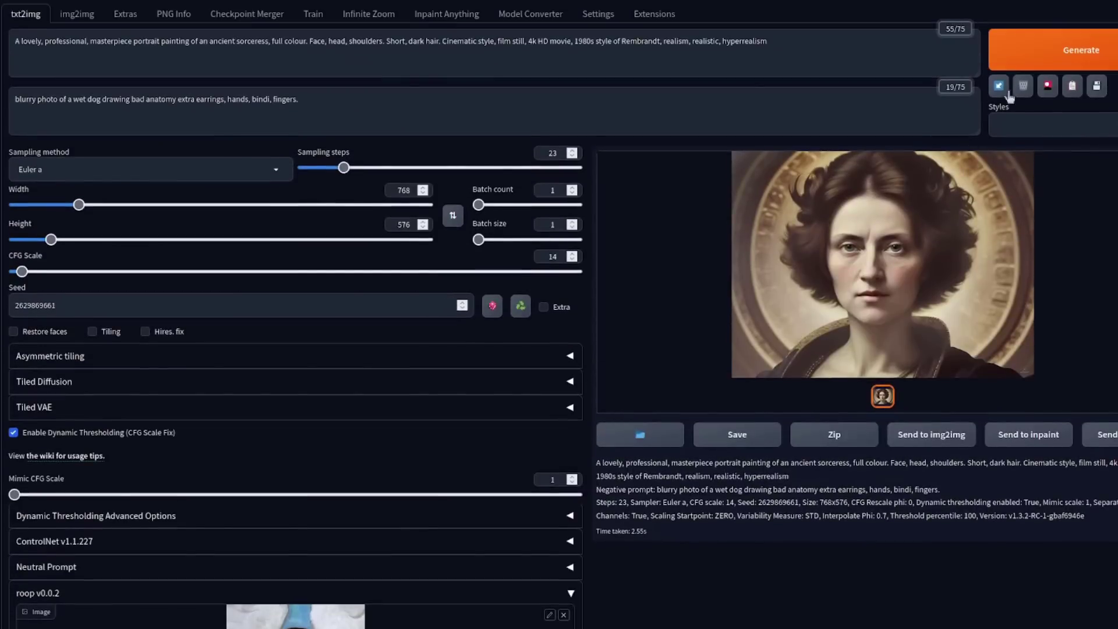
left_click(1042, 56)
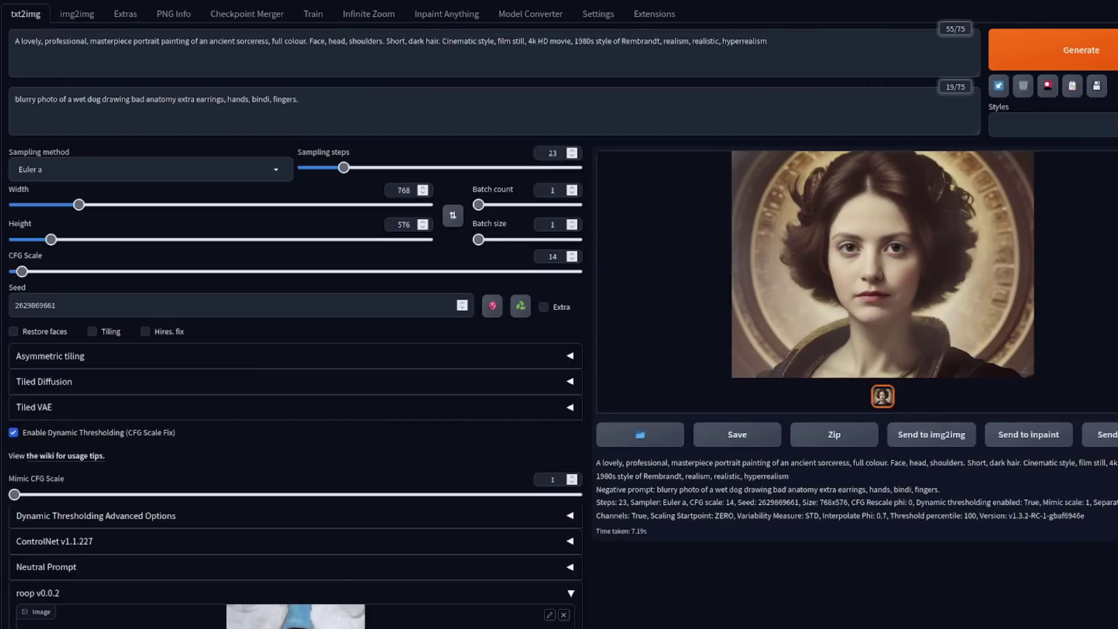
Inspect roop's Upscaler, scale and Model options, then set Restore Face to None.
scroll(460, 297, "down", 6)
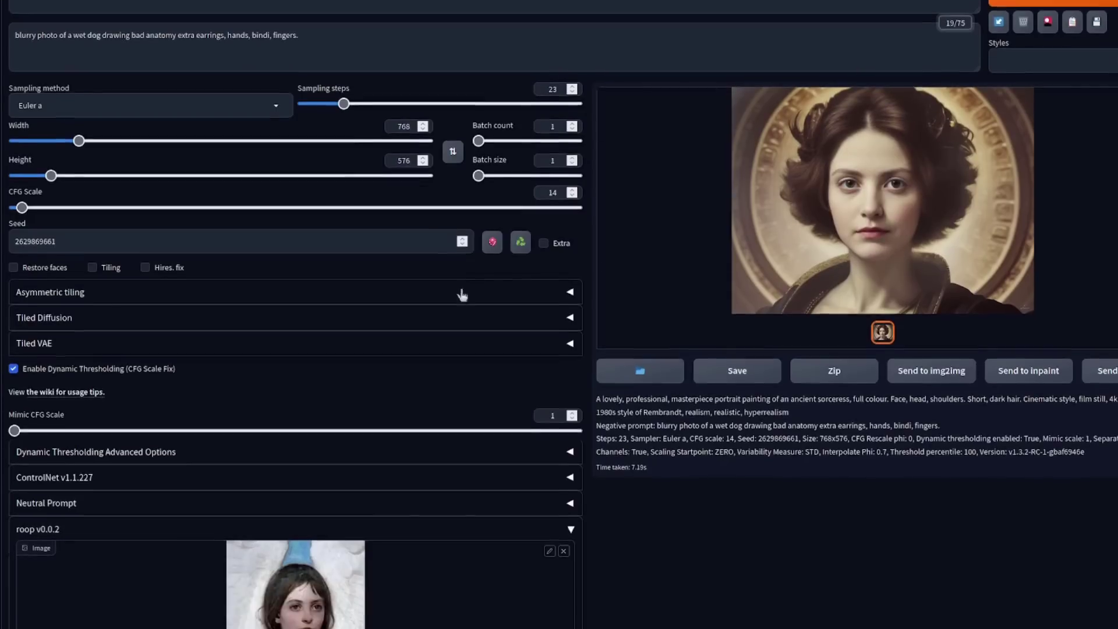
scroll(459, 304, "down", 2)
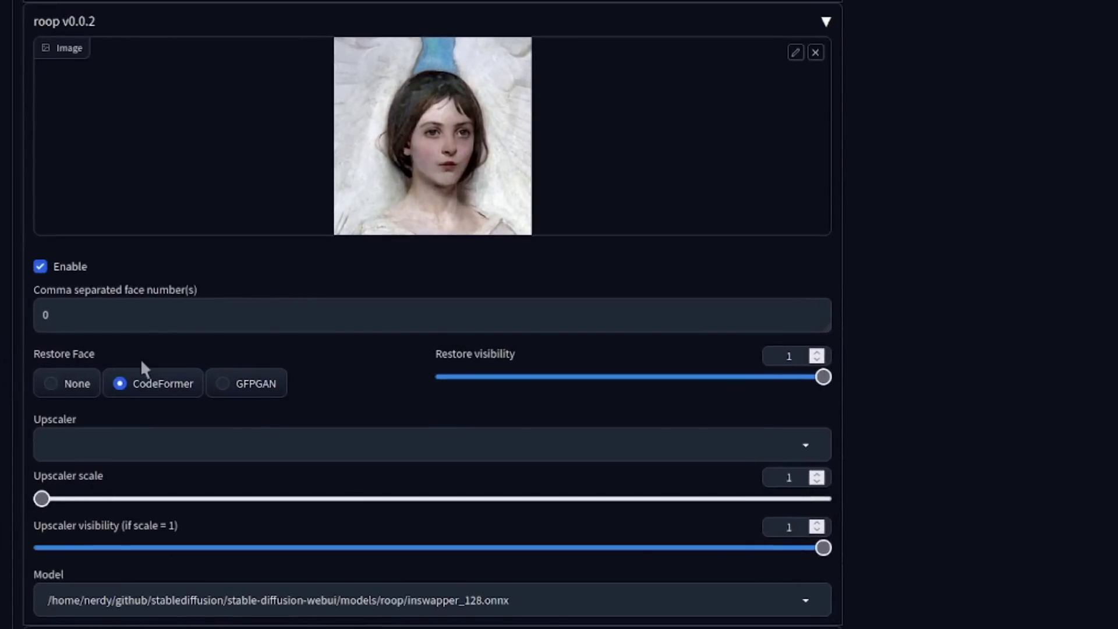
left_click(796, 452)
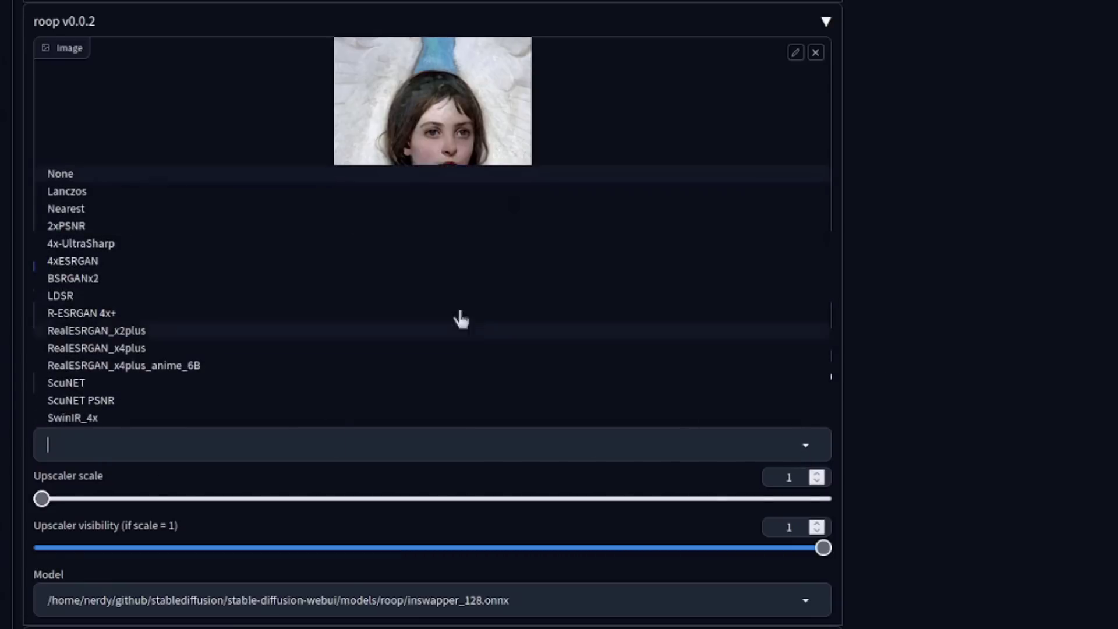
left_click(1083, 520)
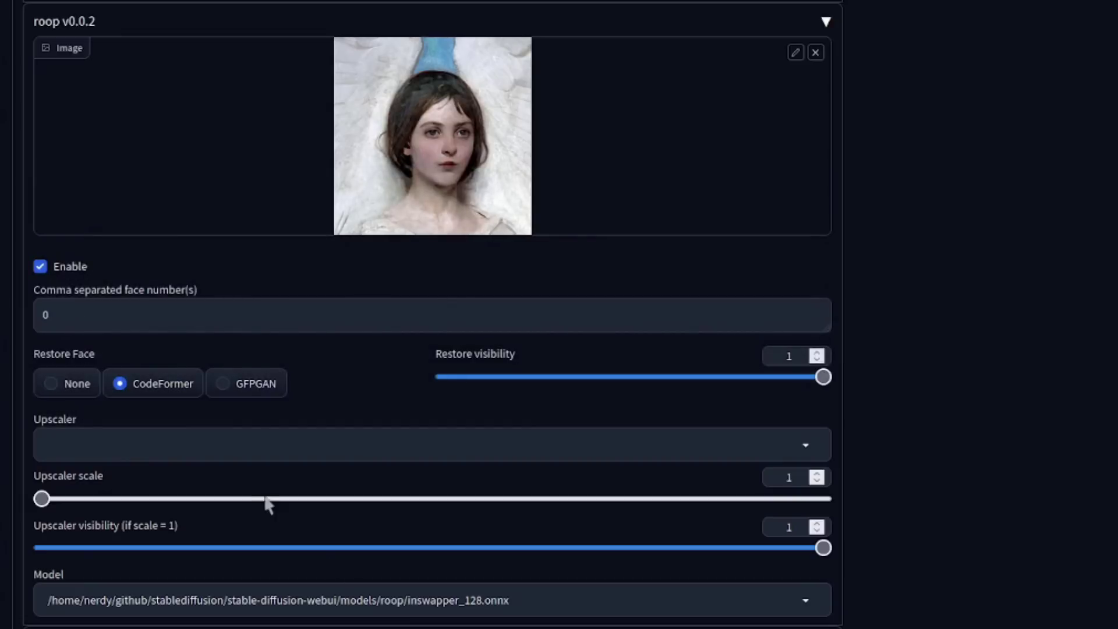
left_click_drag(270, 498, 38, 499)
left_click(797, 605)
left_click(1046, 421)
left_click(67, 386)
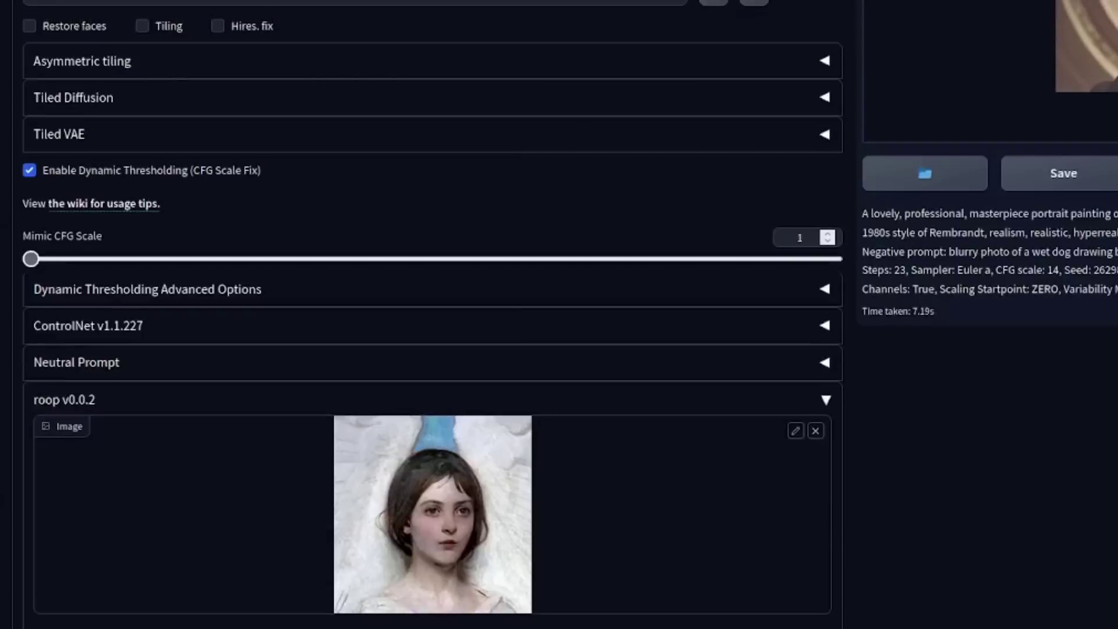
View the portrait full size, then set roop's upscaler to 4x-UltraSharp at scale 2.1.
scroll(431, 315, "up", 5)
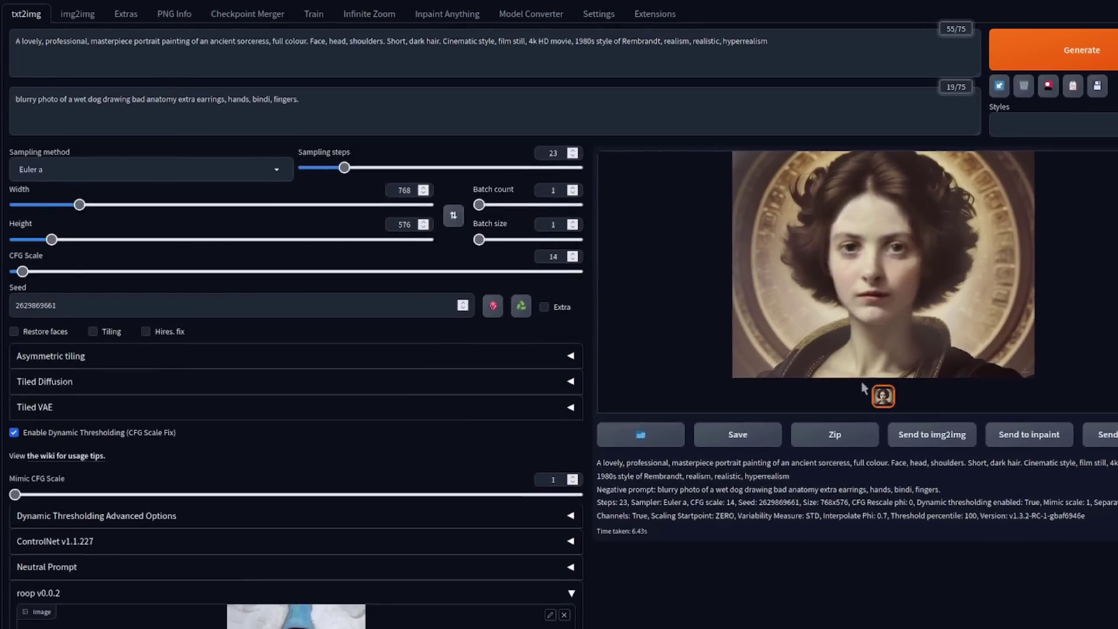
left_click(861, 326)
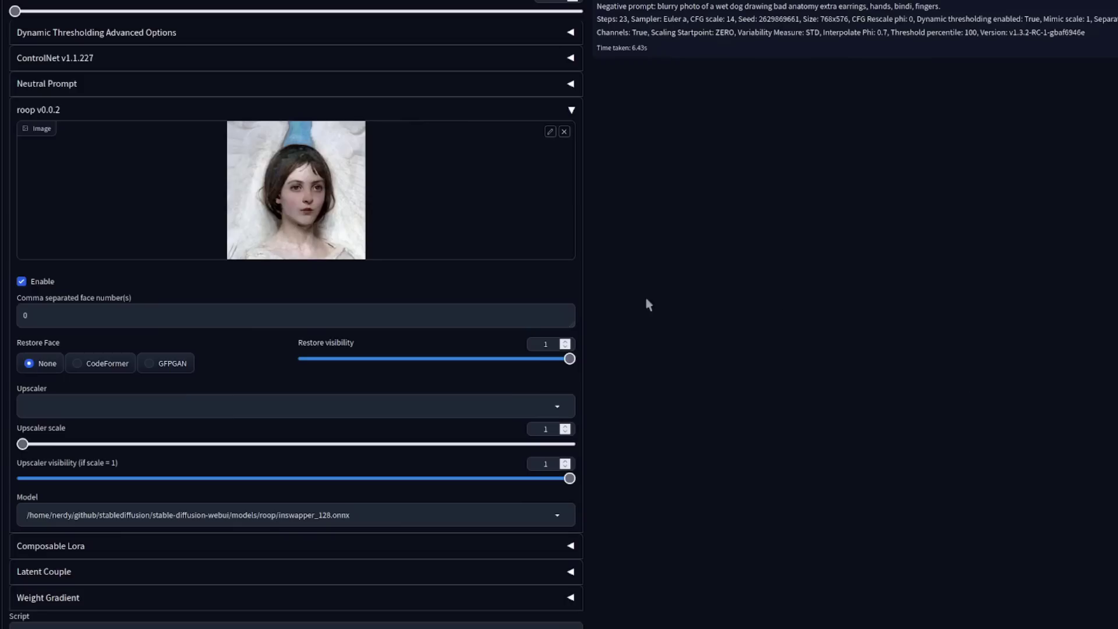
left_click(553, 407)
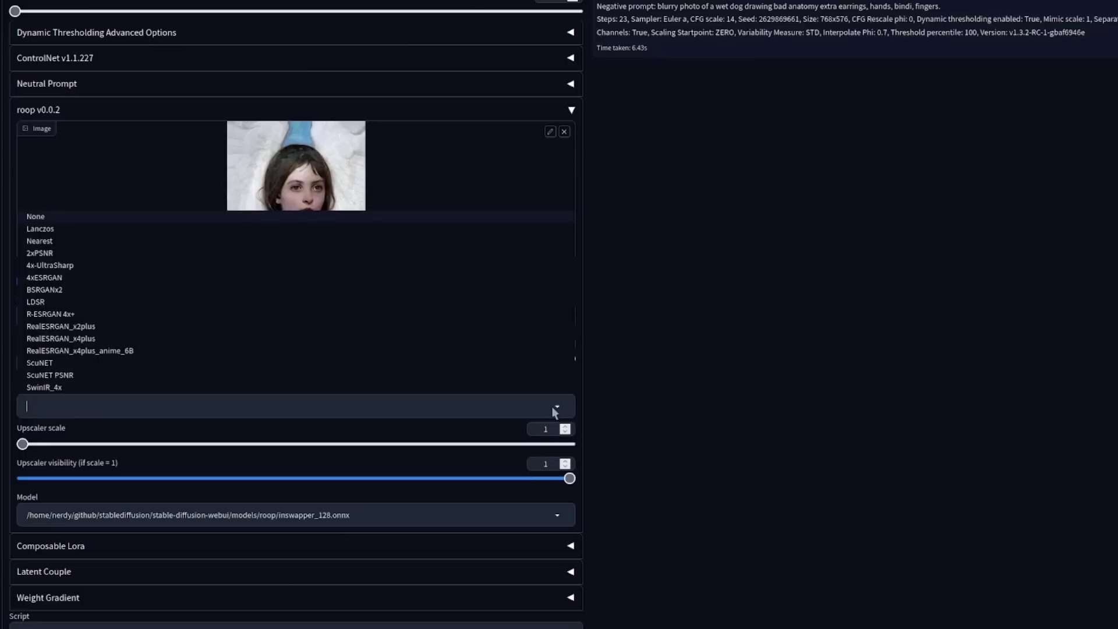
left_click(76, 266)
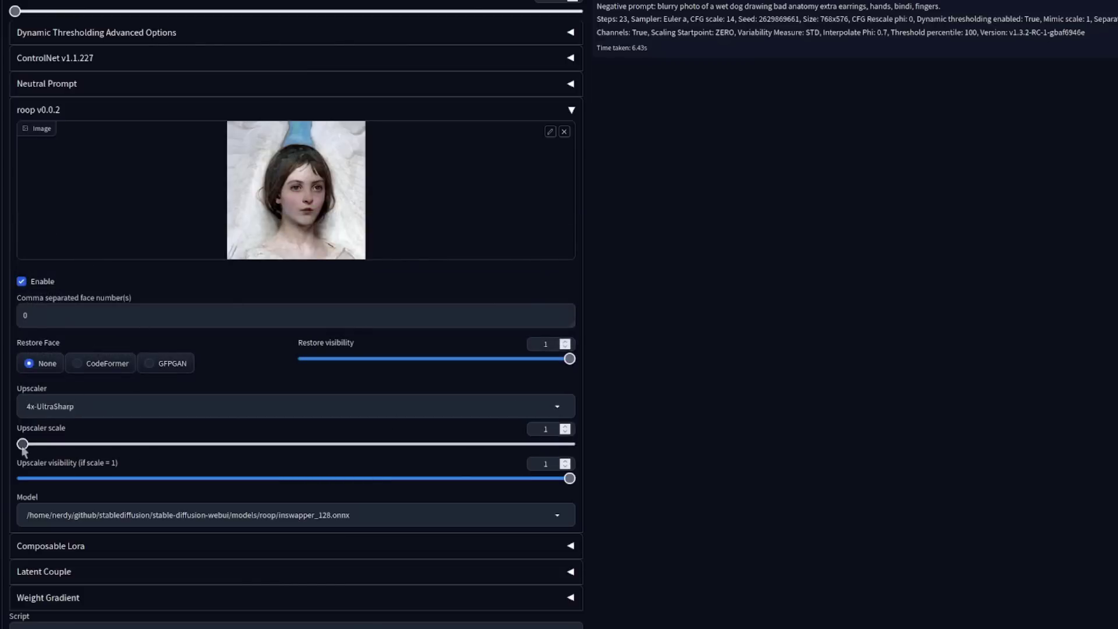
left_click_drag(22, 444, 108, 448)
Regenerate the portrait with the new upscaling, then switch Restore Face to CodeFormer.
scroll(842, 428, "up", 8)
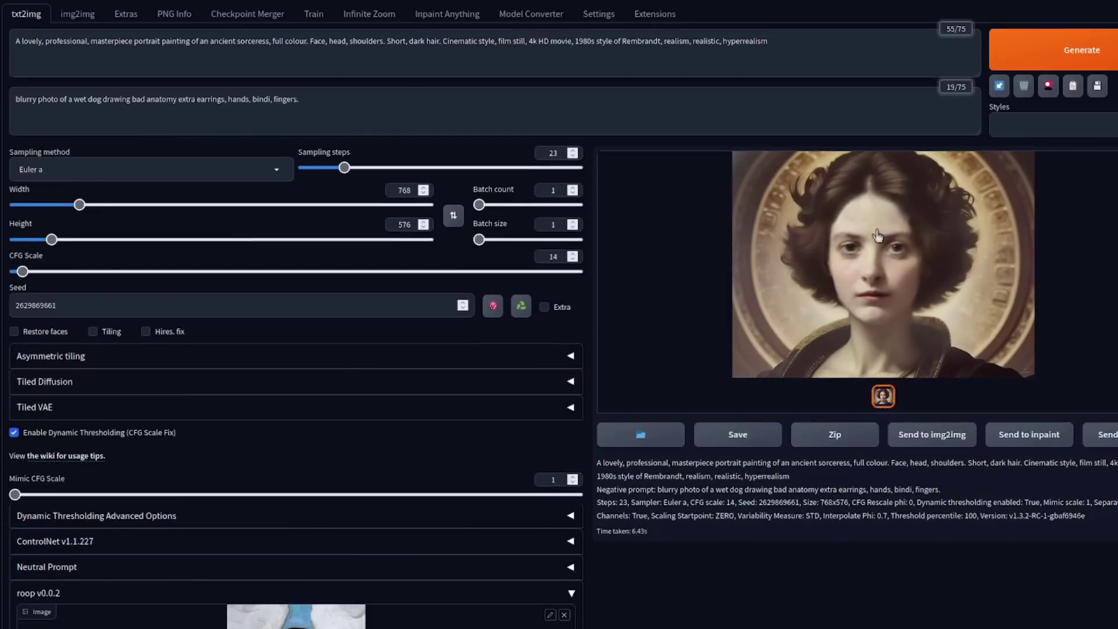
left_click(1032, 53)
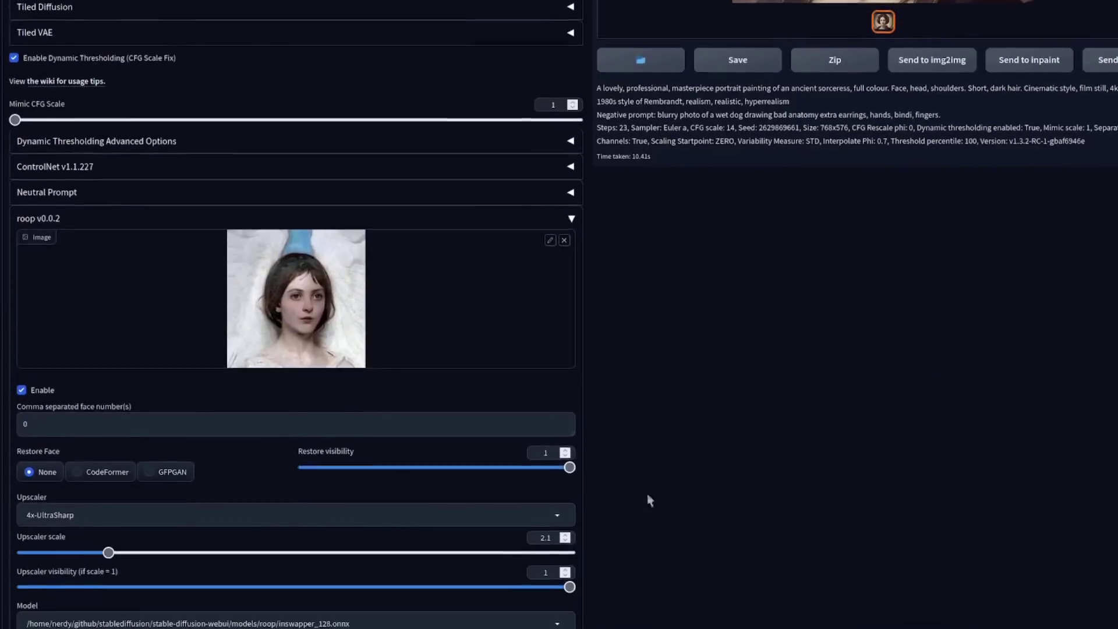
left_click(88, 451)
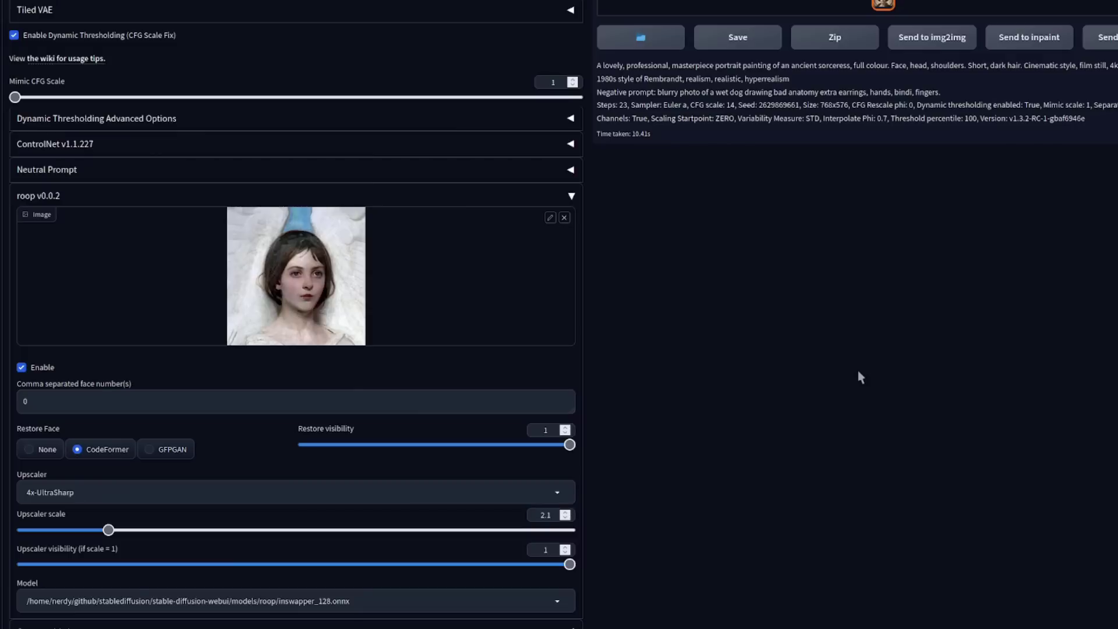
Append ', grin' to the end of the sorceress prompt.
scroll(857, 370, "up", 7)
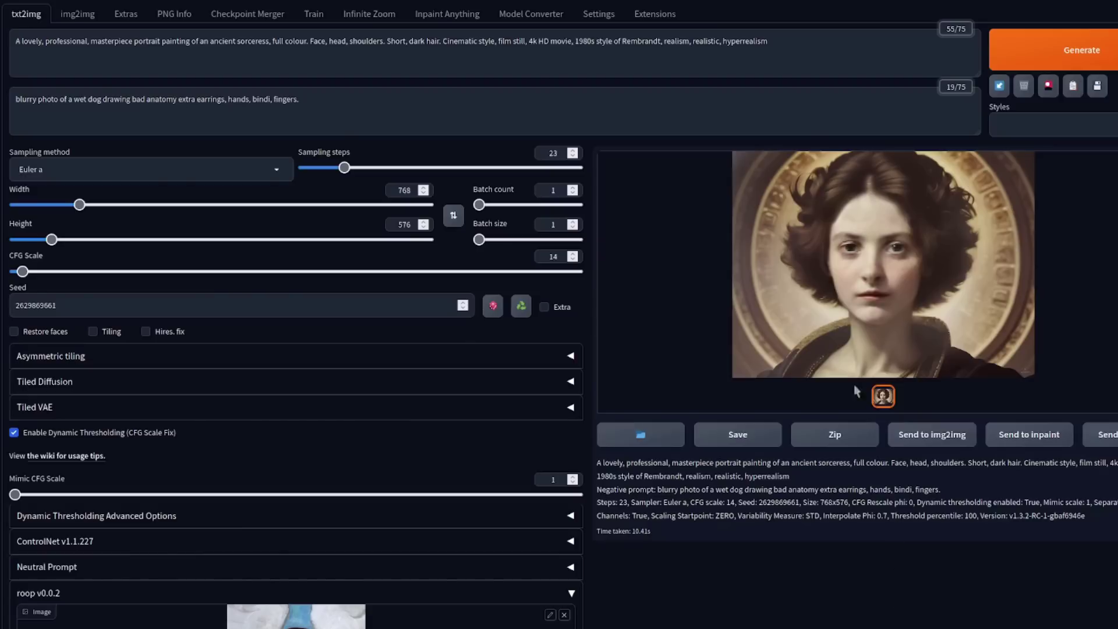
left_click(826, 49)
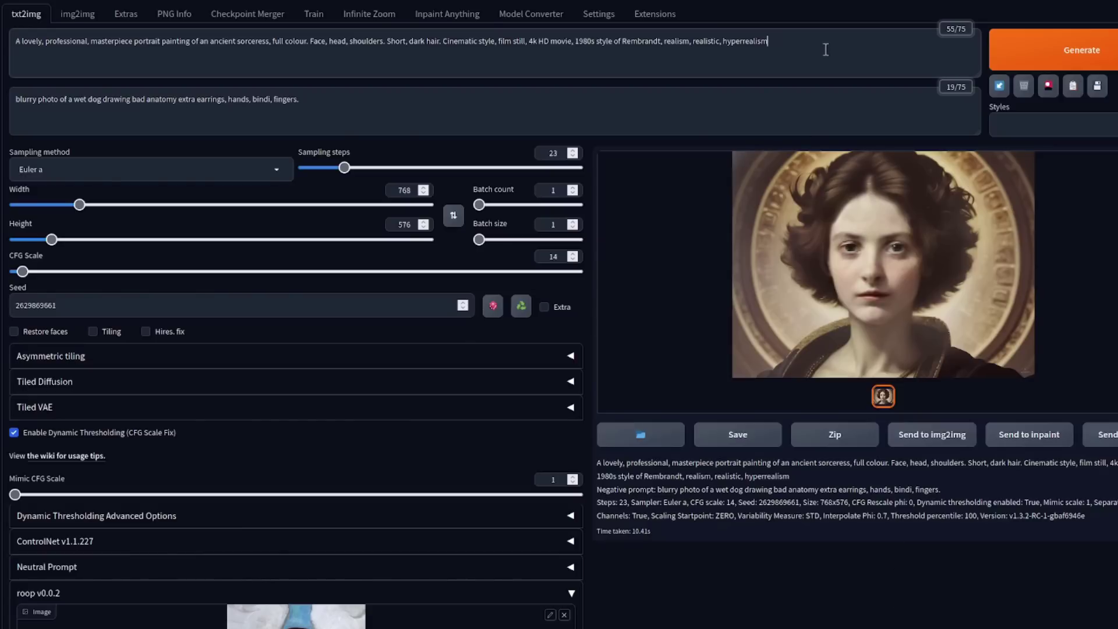
type(", grin")
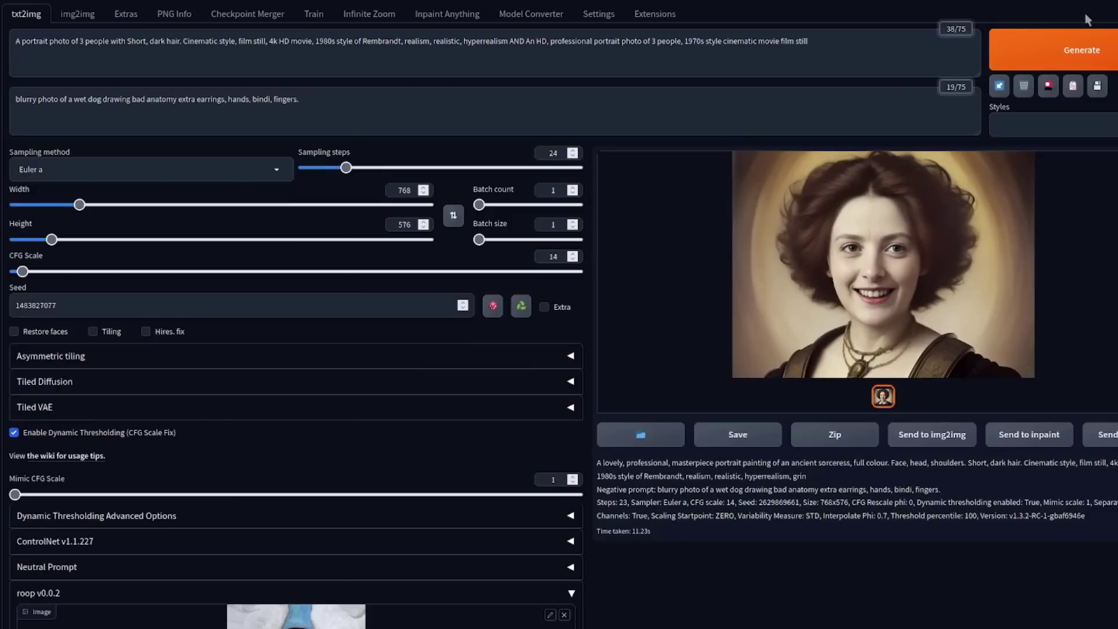
Generate the three-person portrait photo without face swapping.
left_click(1039, 47)
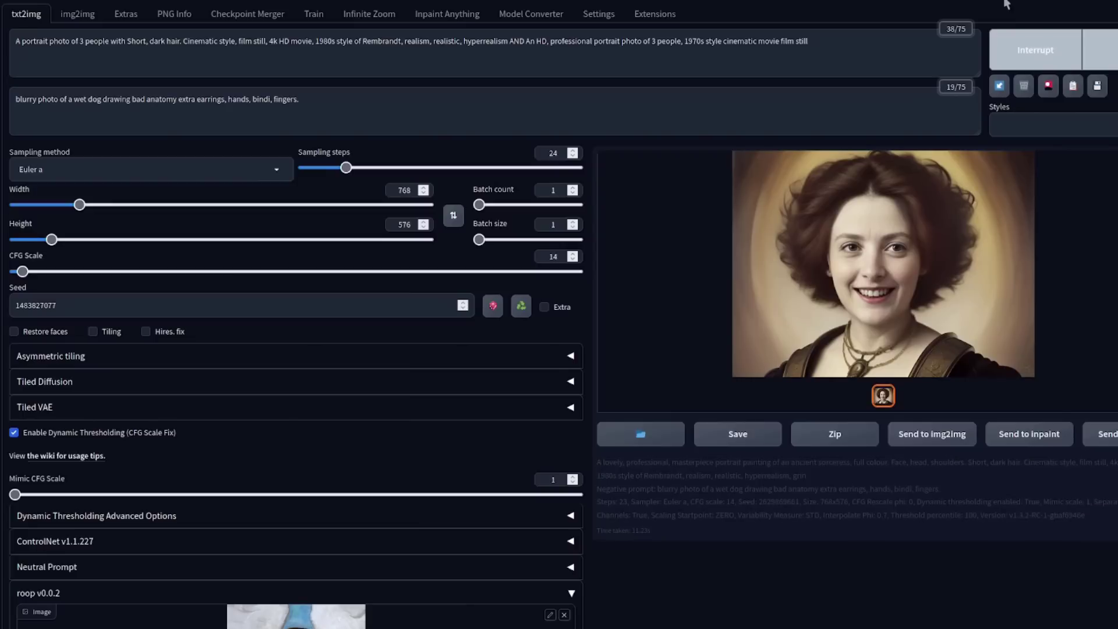
scroll(431, 119, "down", 5)
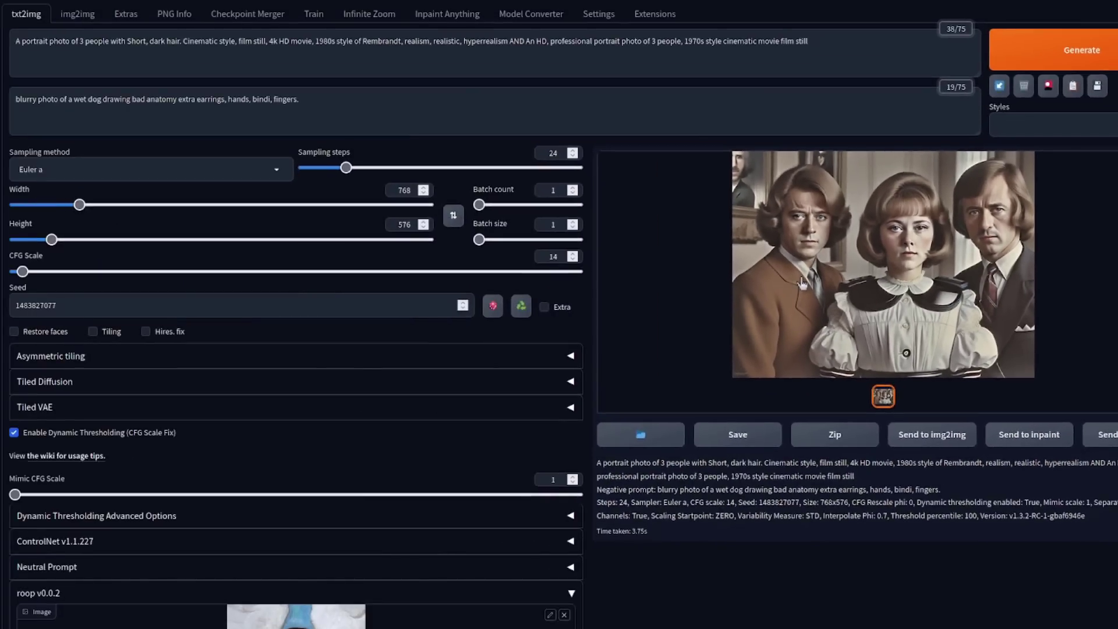
scroll(802, 284, "down", 5)
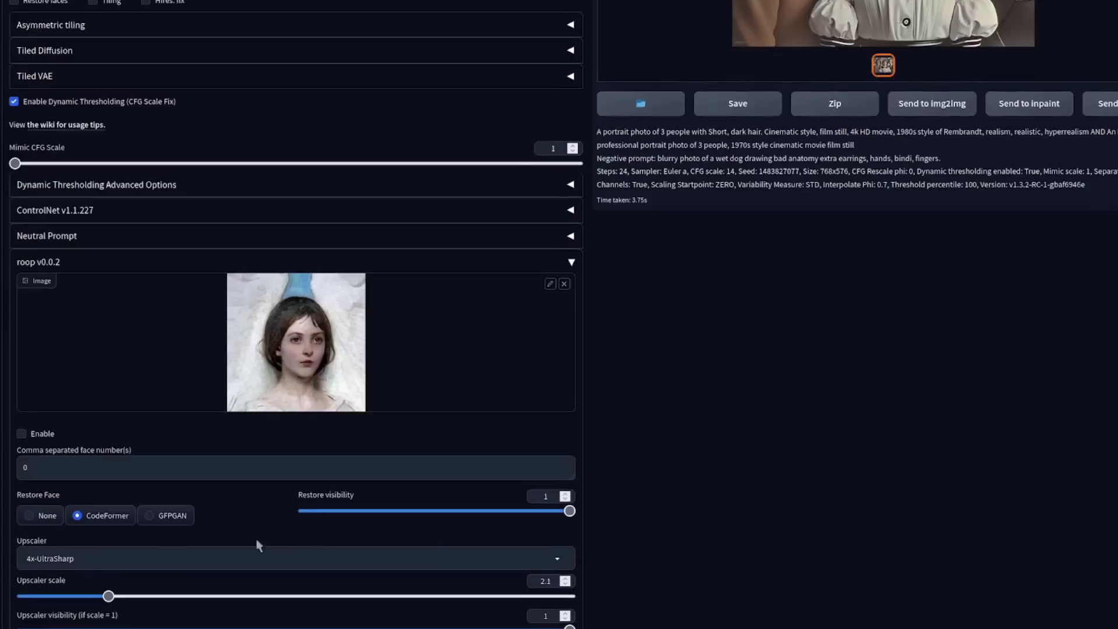
Set roop's face numbers to 0,1,2, enable it, and regenerate the three-person image.
left_click(204, 469)
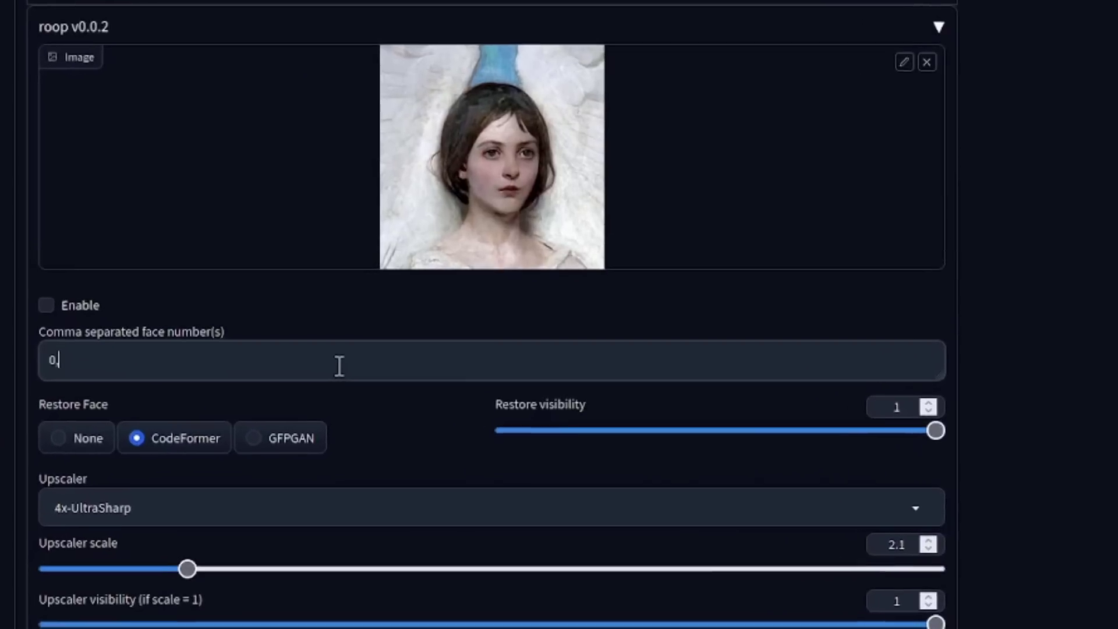
type(",1,2")
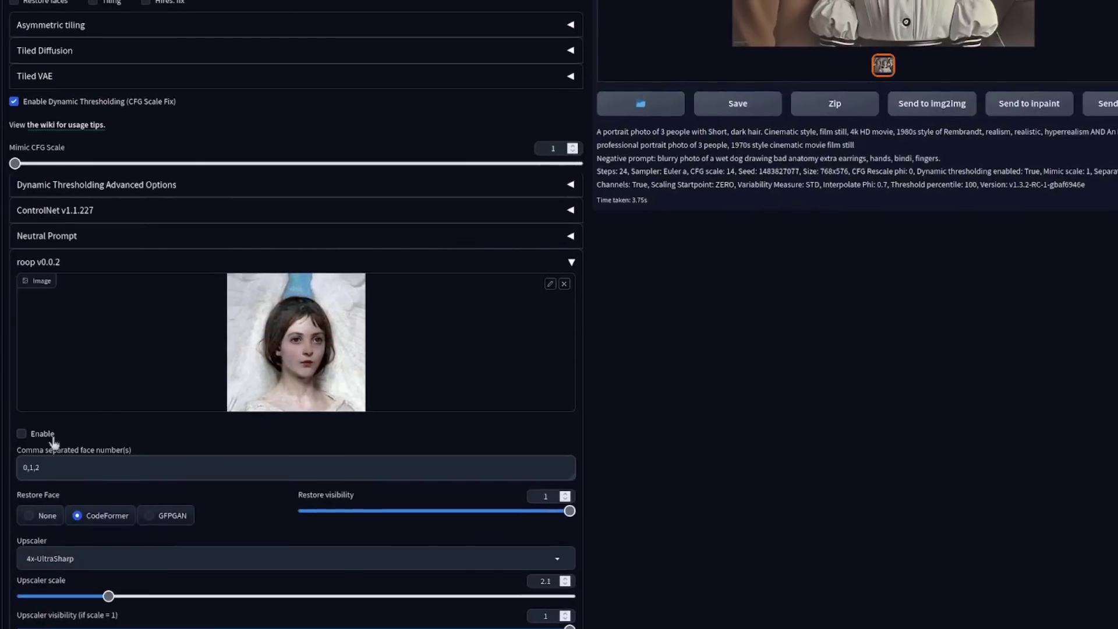
left_click(88, 306)
scroll(1010, 599, "up", 6)
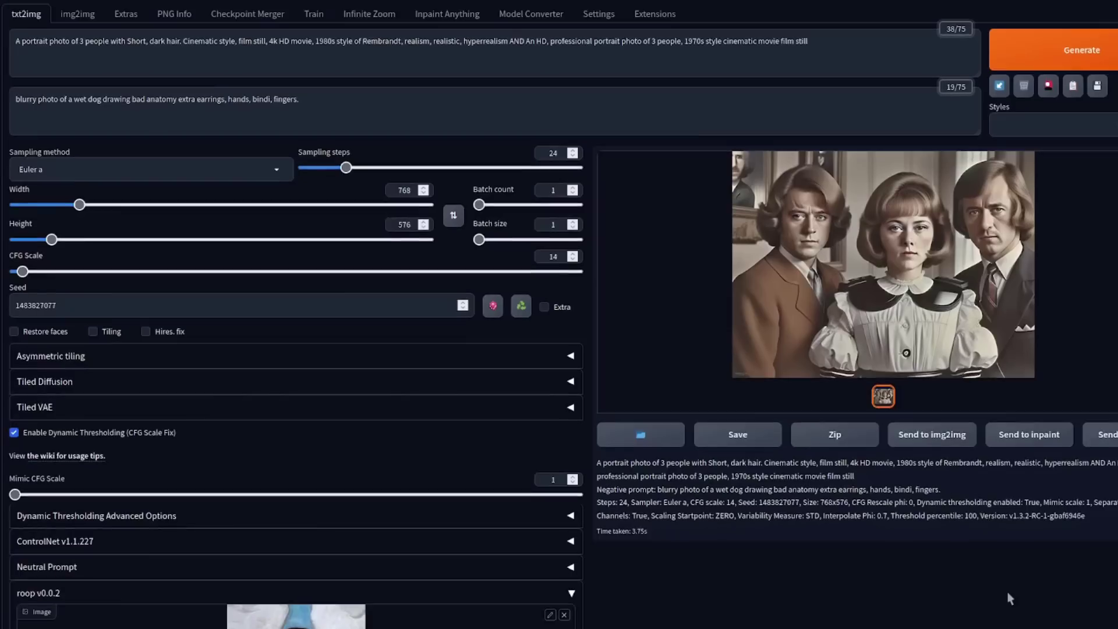
left_click(1065, 54)
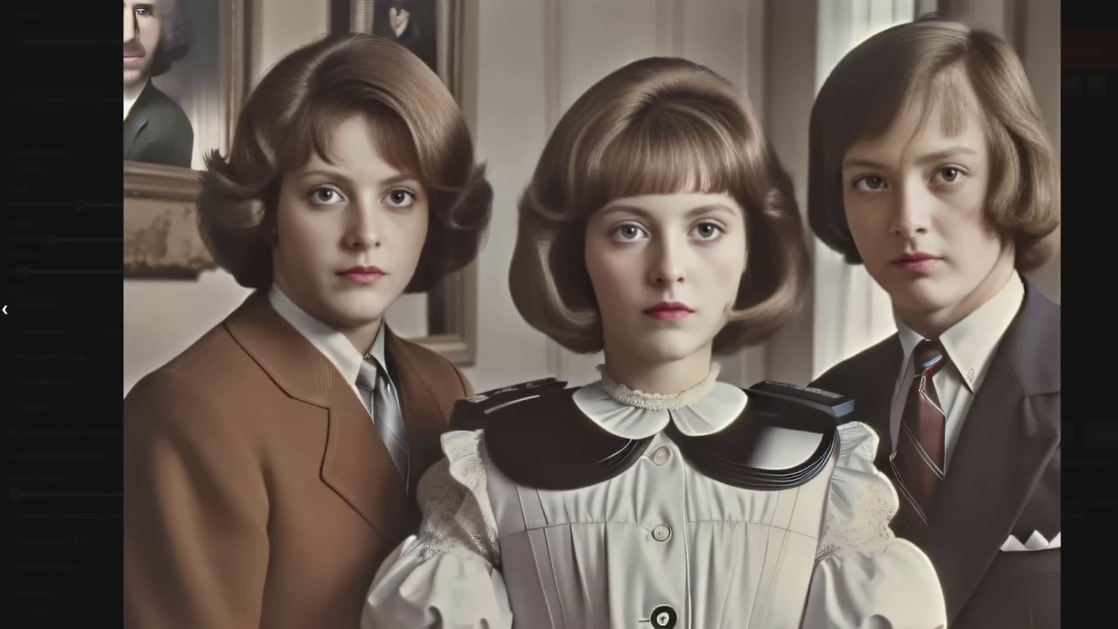
Enable roop, regenerate the anime old-woman portrait, and view the swapped result full size.
key("Escape")
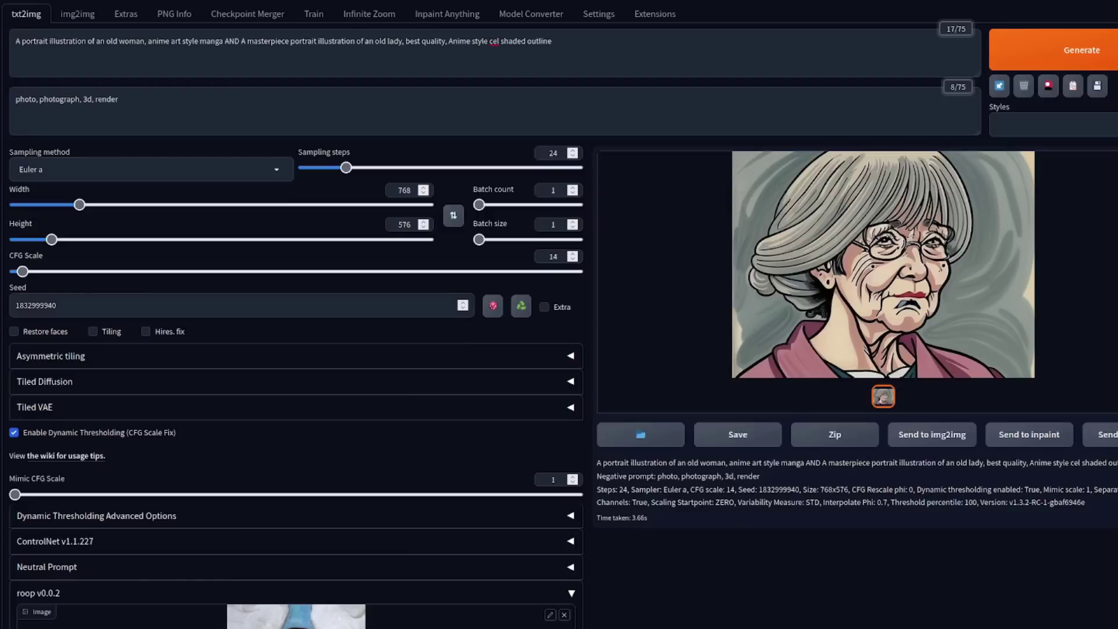
scroll(742, 426, "down", 5)
left_click(27, 436)
scroll(944, 590, "up", 5)
left_click(1050, 61)
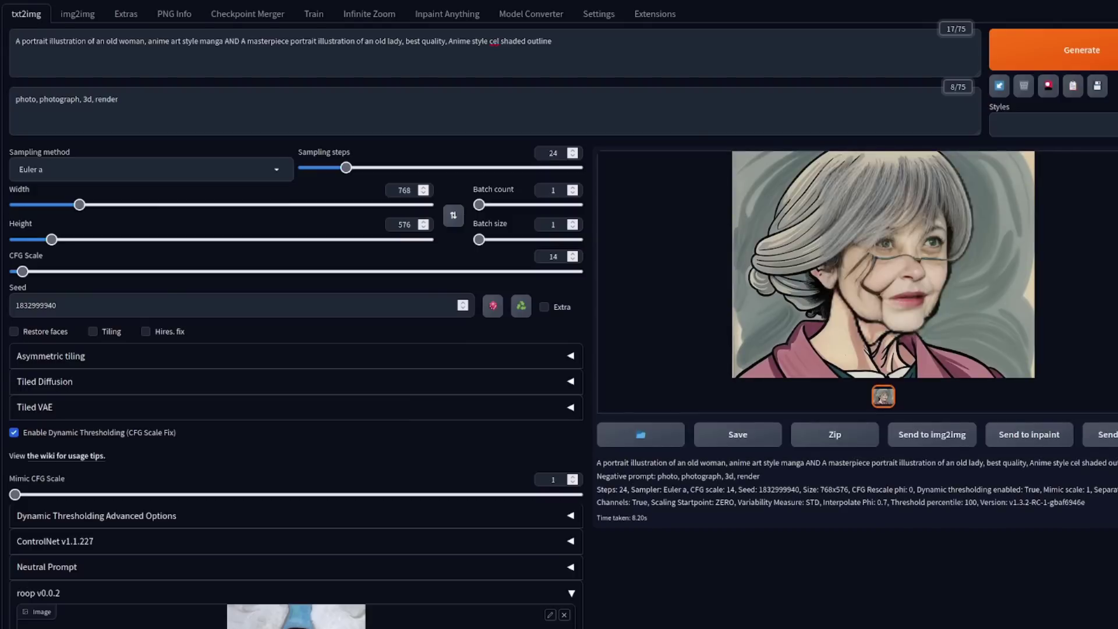
left_click(953, 241)
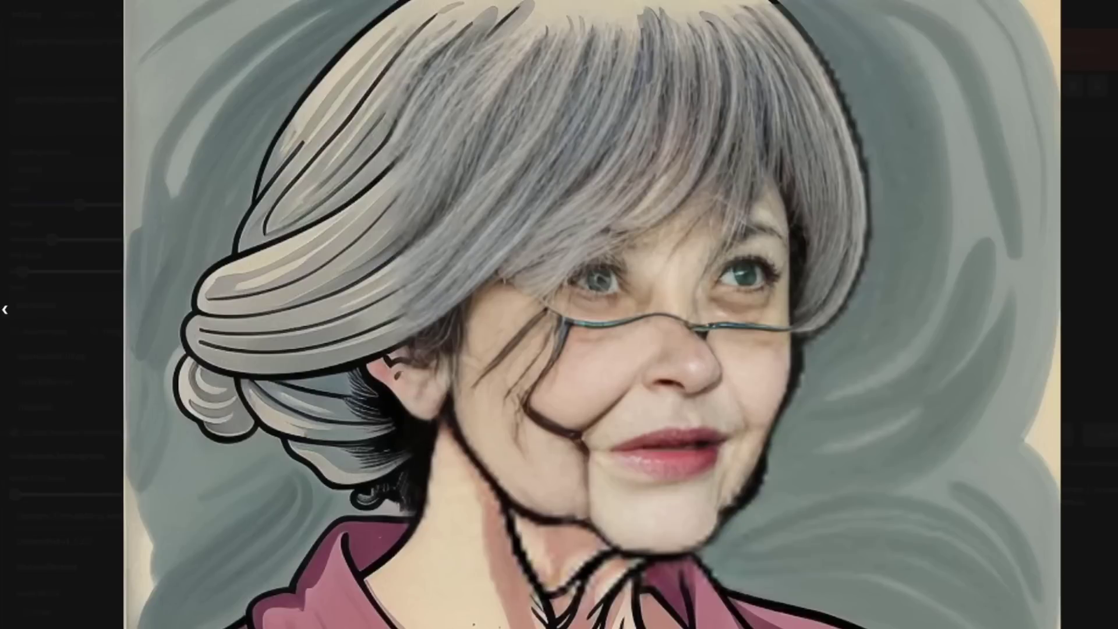
left_click(639, 425)
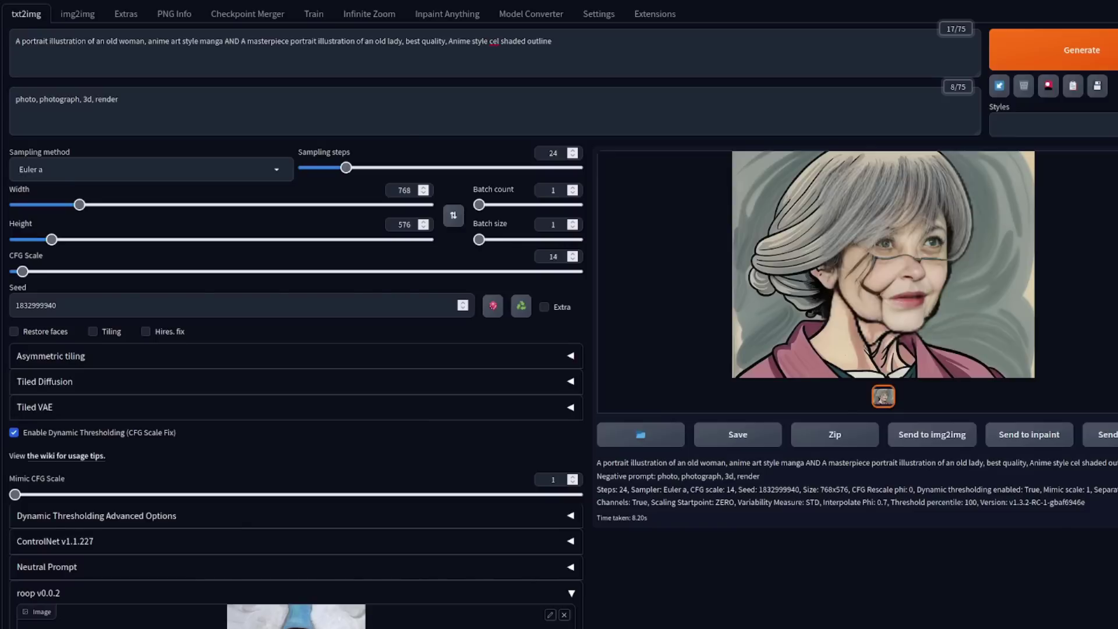